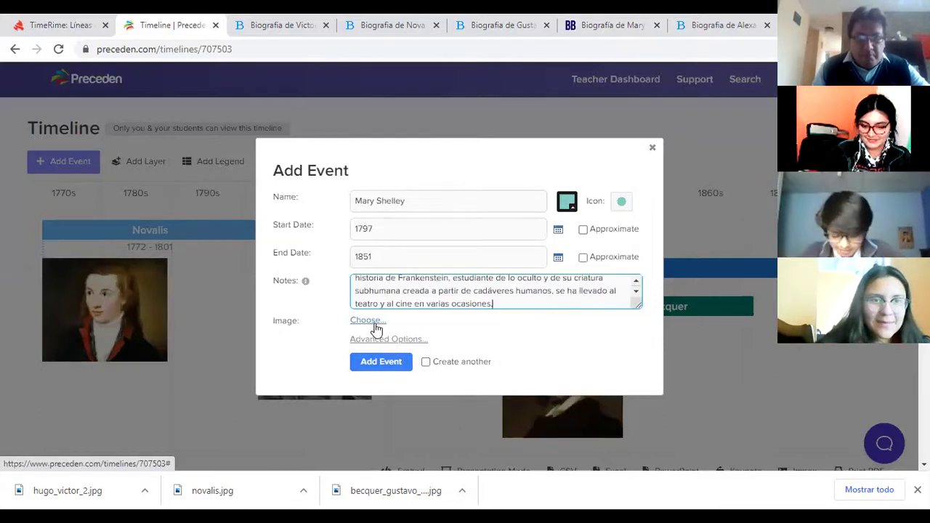
Upload the Mary_Shelley portrait as the Mary Shelley event's image and add the event to the timeline.
left_click(367, 320)
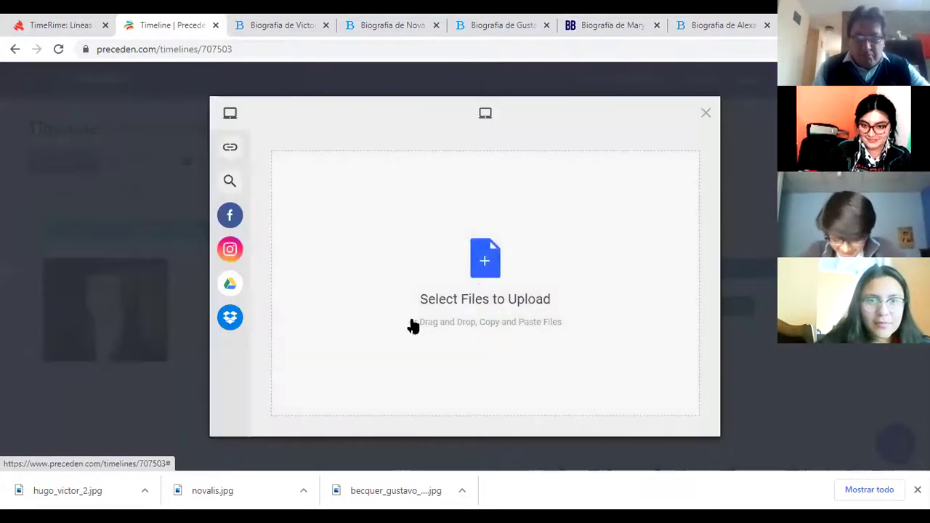
left_click(490, 267)
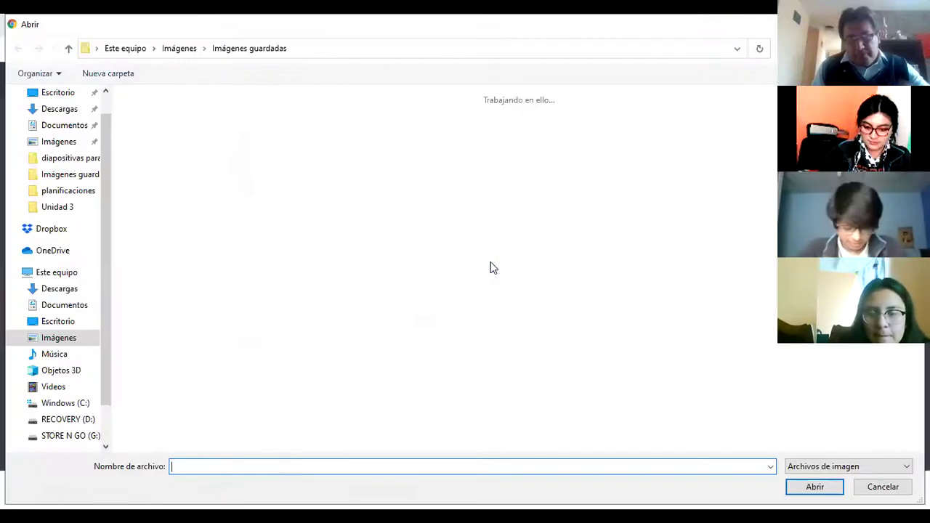
left_click(723, 247)
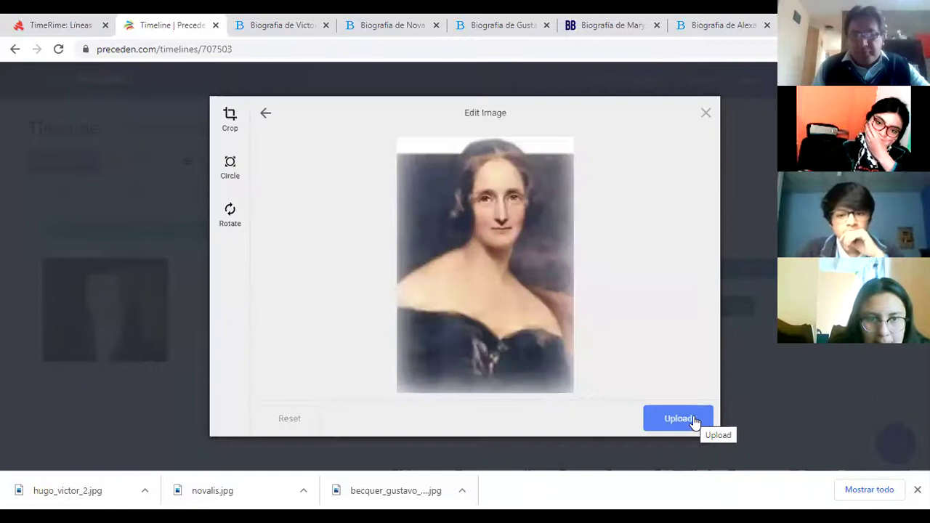
left_click(678, 419)
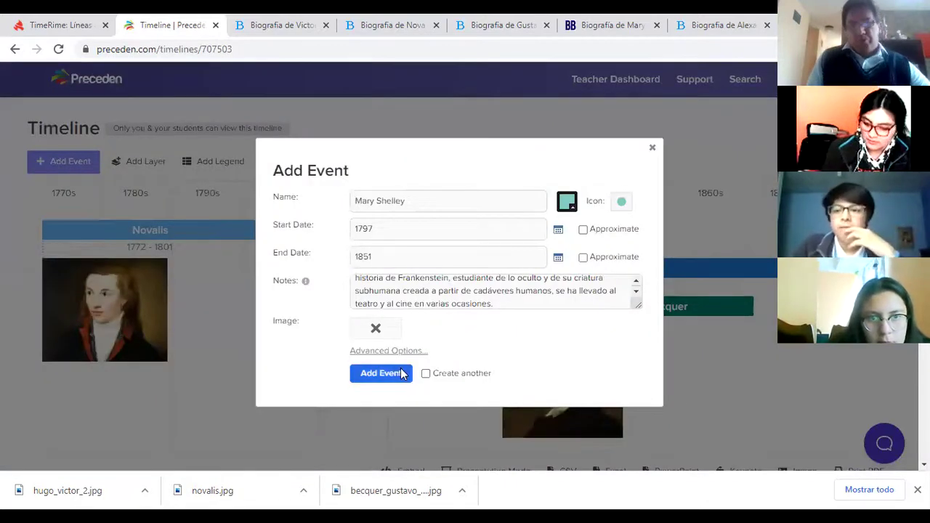
left_click(381, 458)
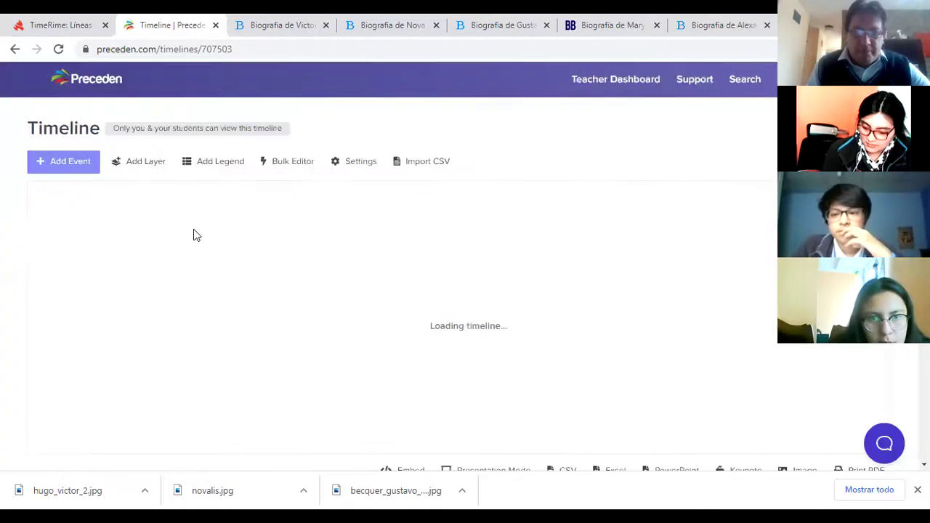
Start a new timeline event and name it with the suggested entry Alexandre Béguyer de Chancourtois.
left_click(82, 171)
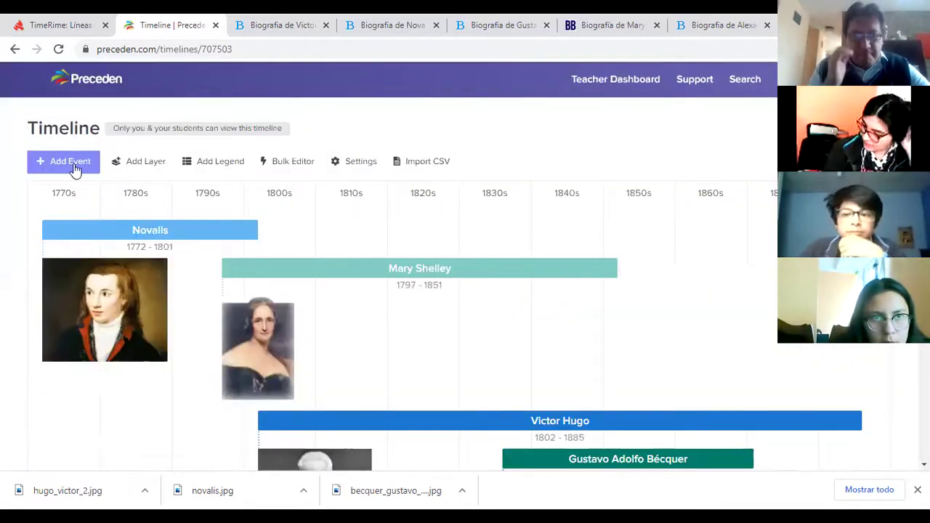
left_click(75, 168)
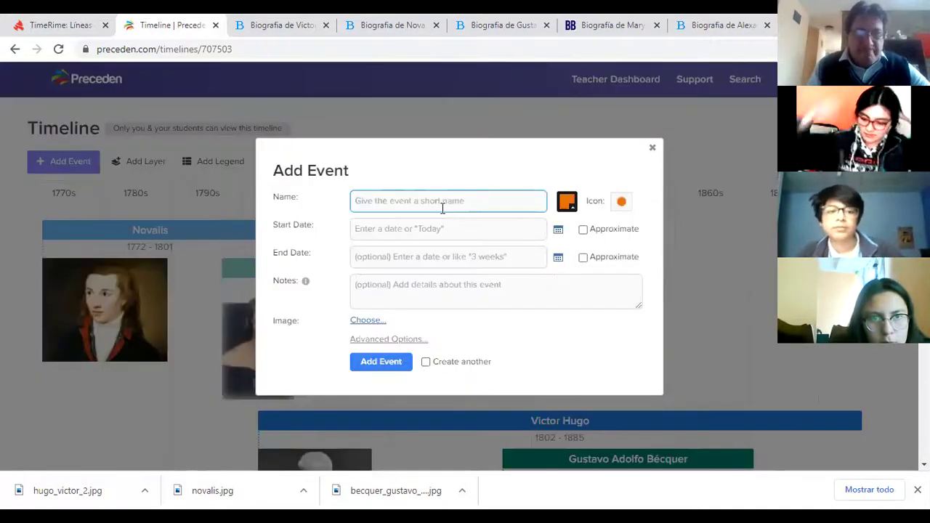
type("Alex")
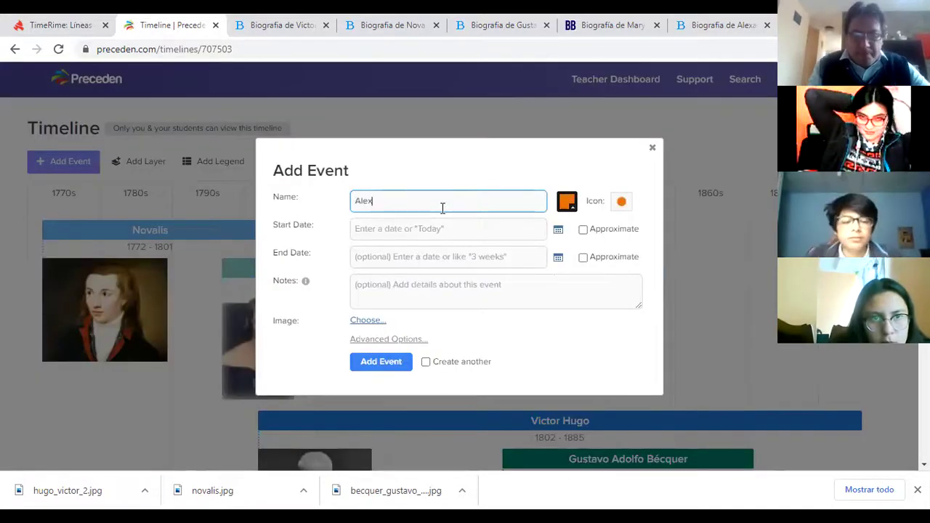
type("andre ")
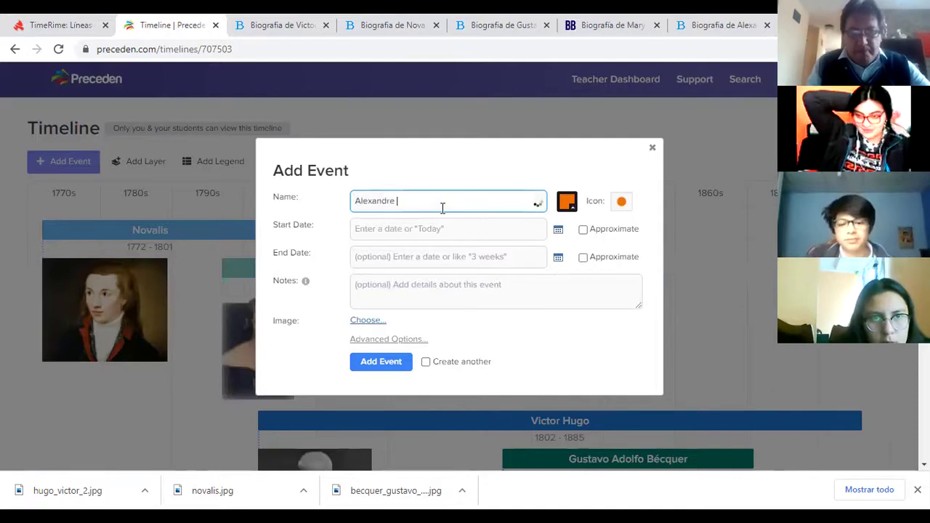
type("D")
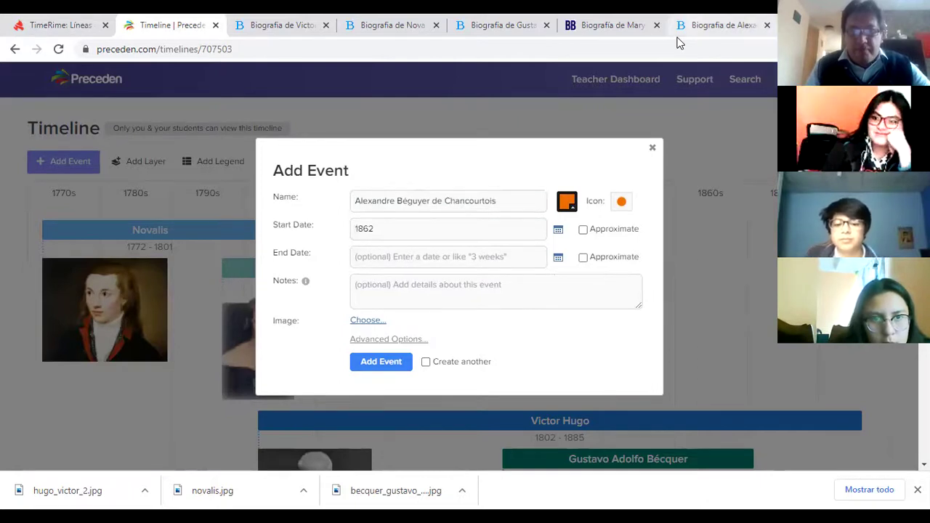
Check the life dates in the Alexandre Dumas biography and set the event's start date to 1802 and end date to 1870.
left_click(720, 25)
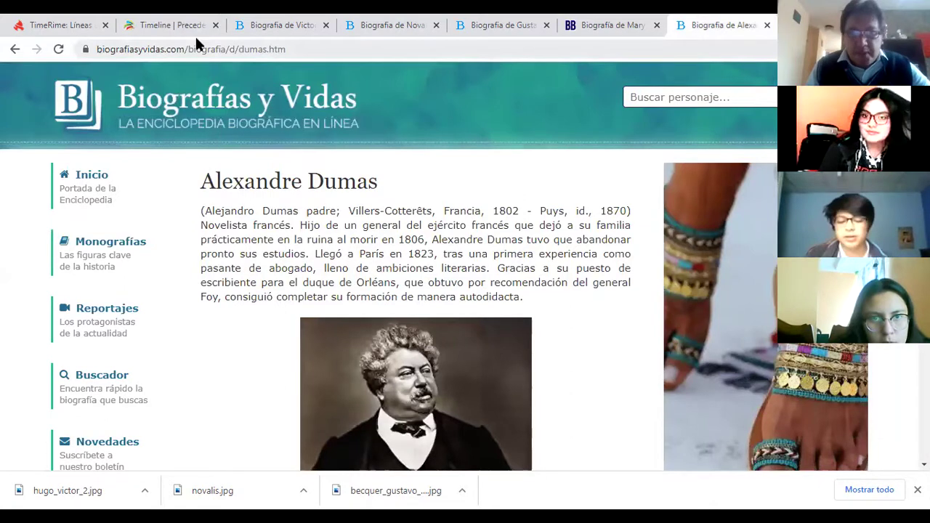
key("ctrl+2")
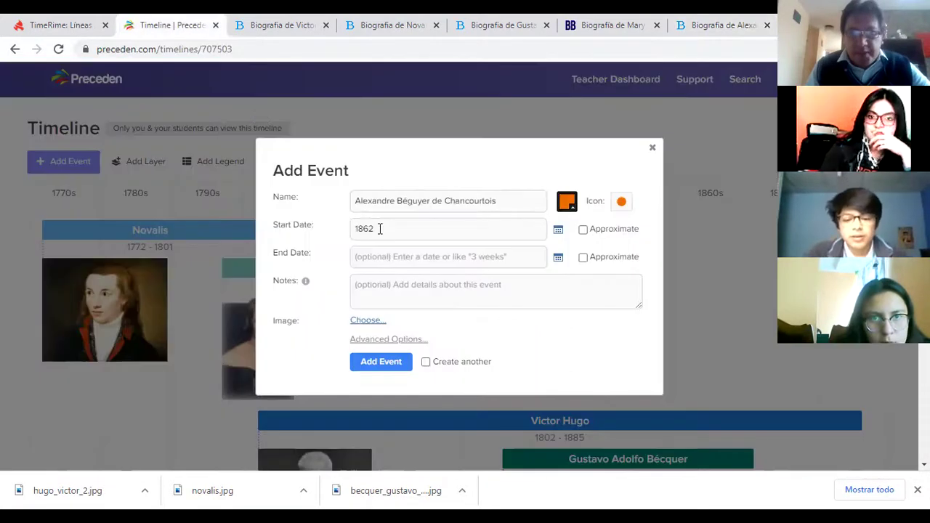
left_click(379, 229)
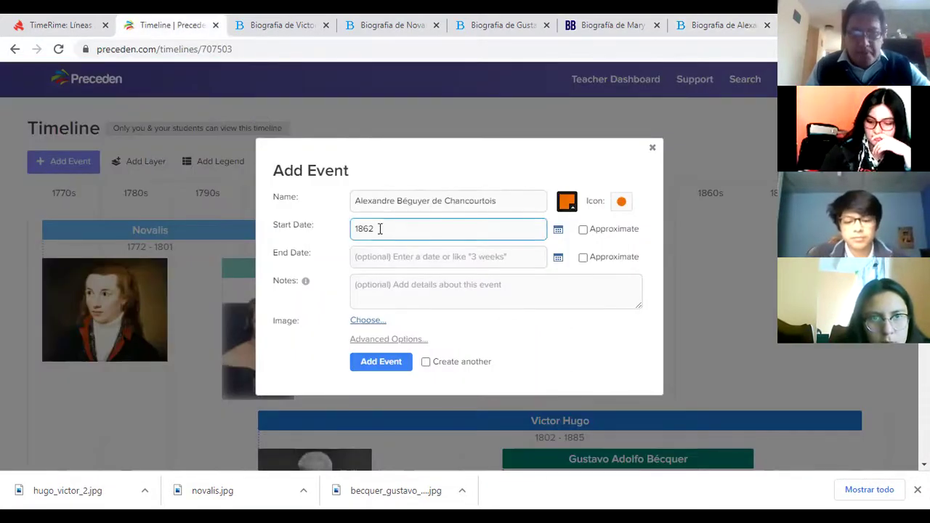
key("BackSpace")
key("BackSpace")
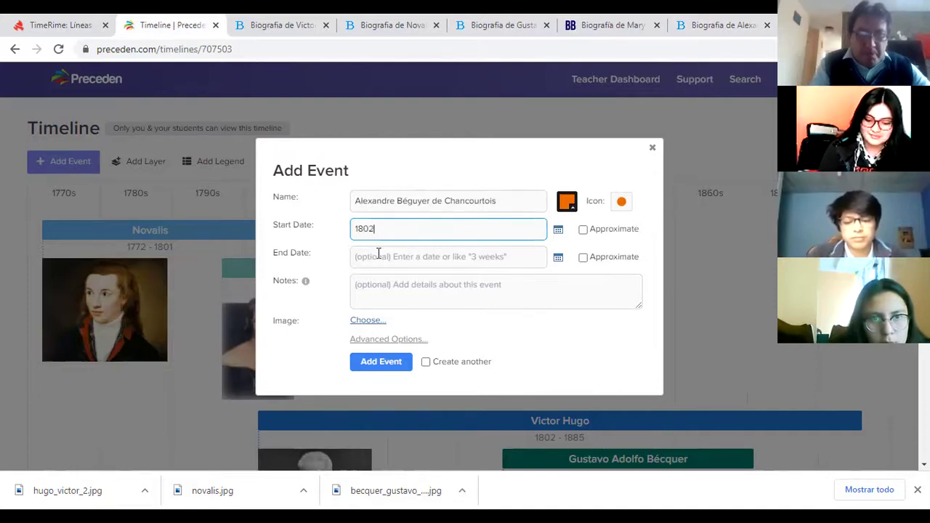
left_click(379, 255)
type("1879")
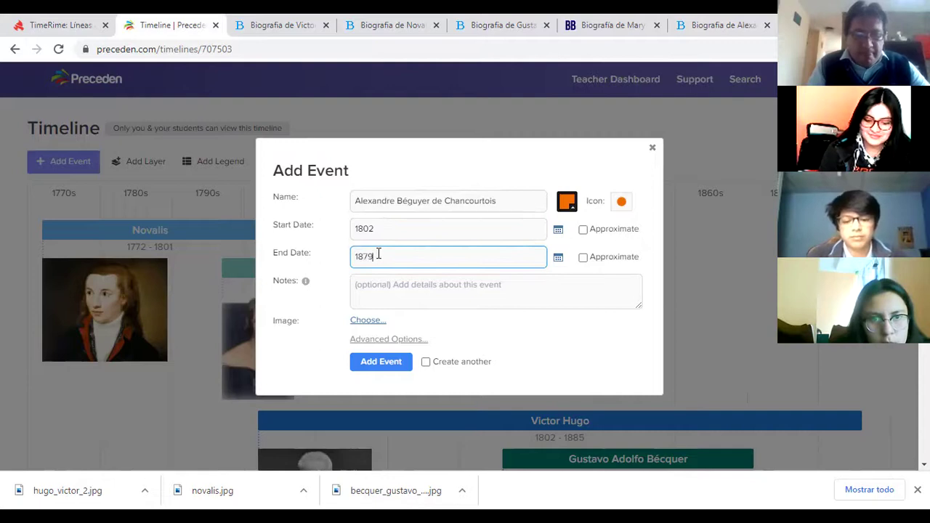
key("BackSpace")
type("0")
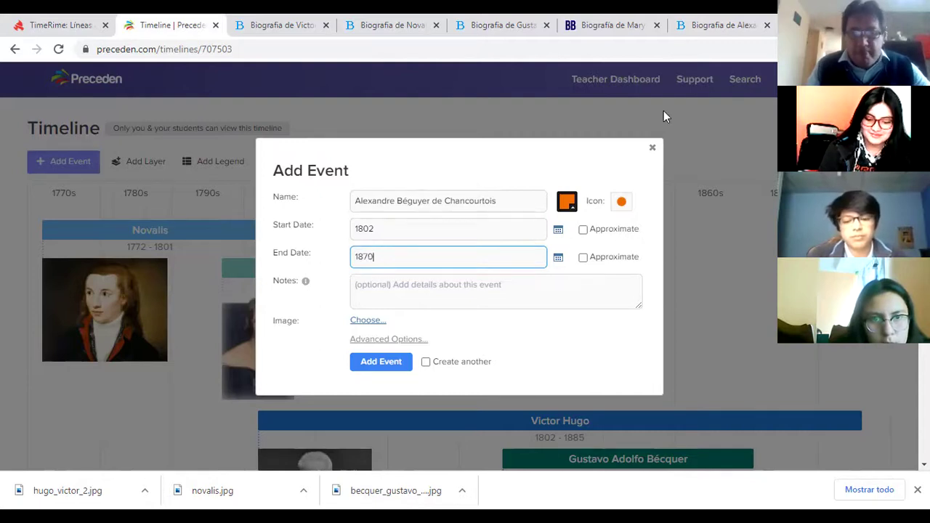
In the Alexandre Dumas biography, select and copy the two paragraphs from "La mayoría de ellas" through "nuevas novelas de aventuras".
key("ctrl+9")
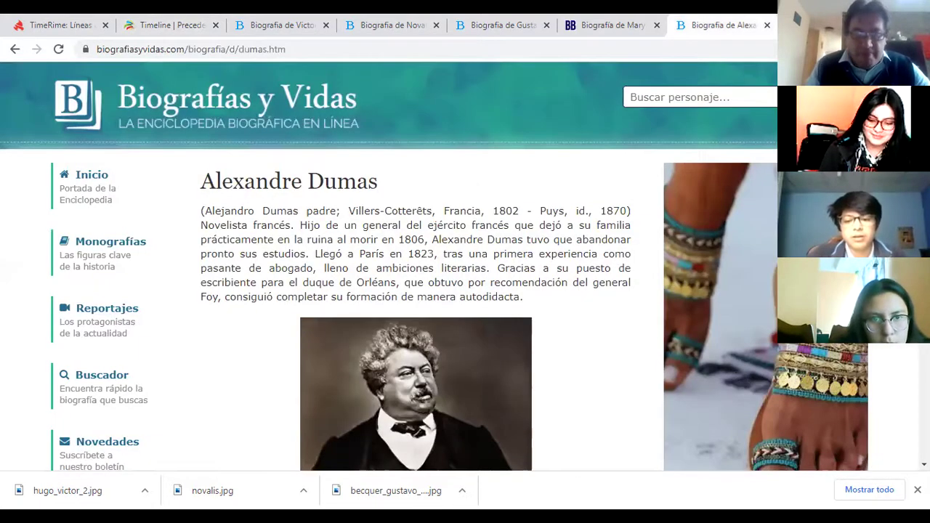
scroll(416, 266, "down", 6)
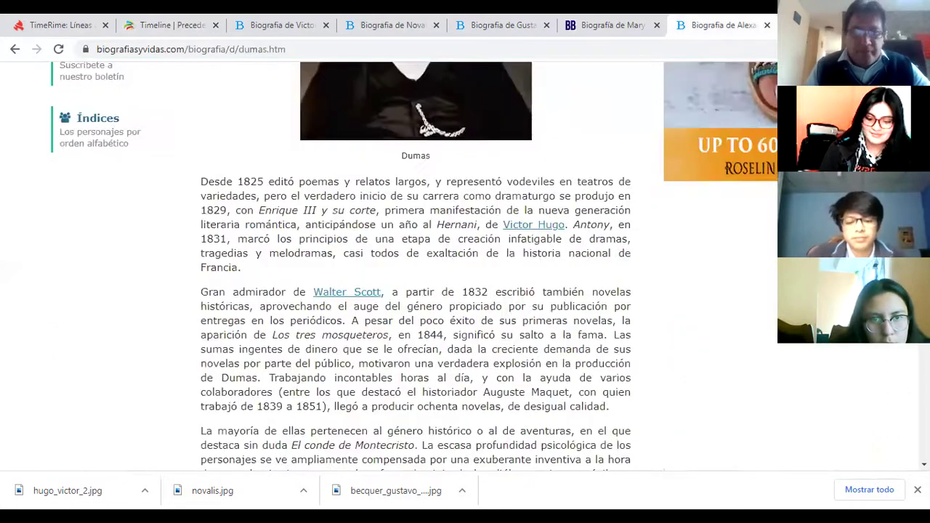
scroll(416, 266, "down", 2)
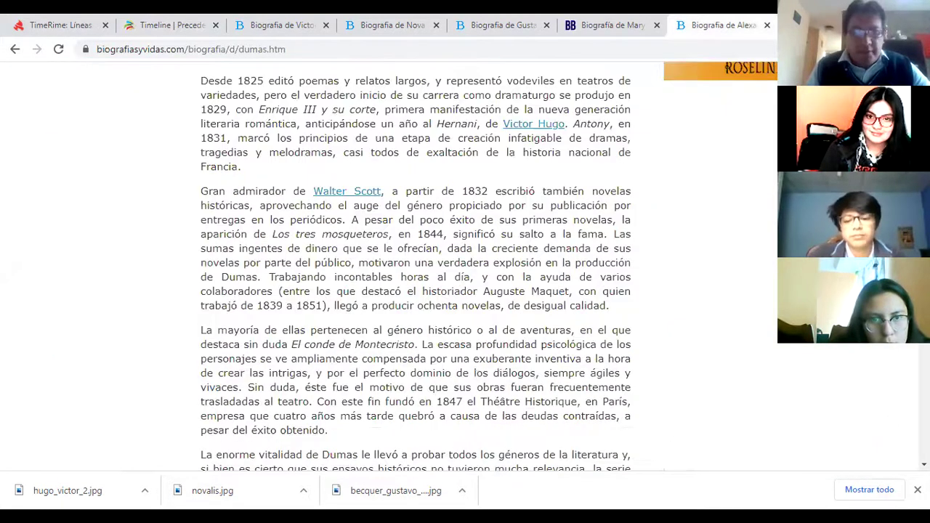
scroll(416, 266, "down", 2)
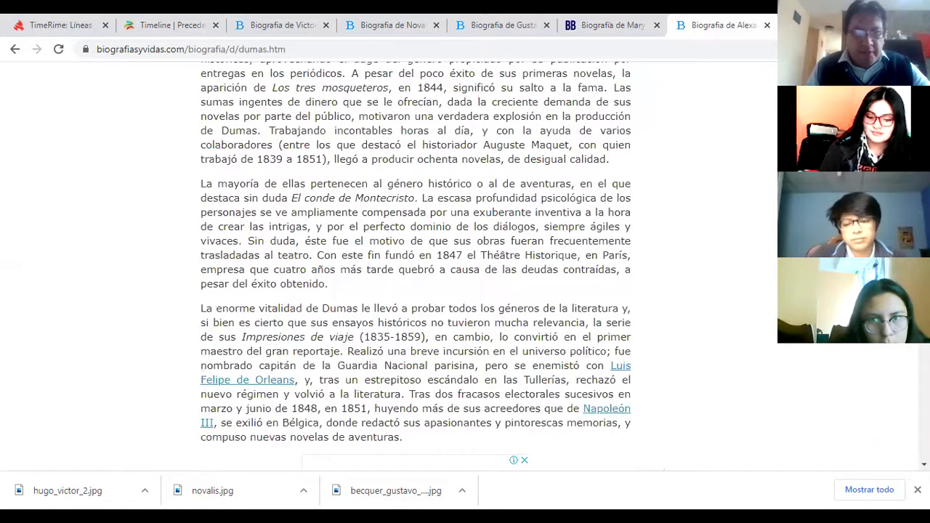
scroll(416, 266, "down", 1)
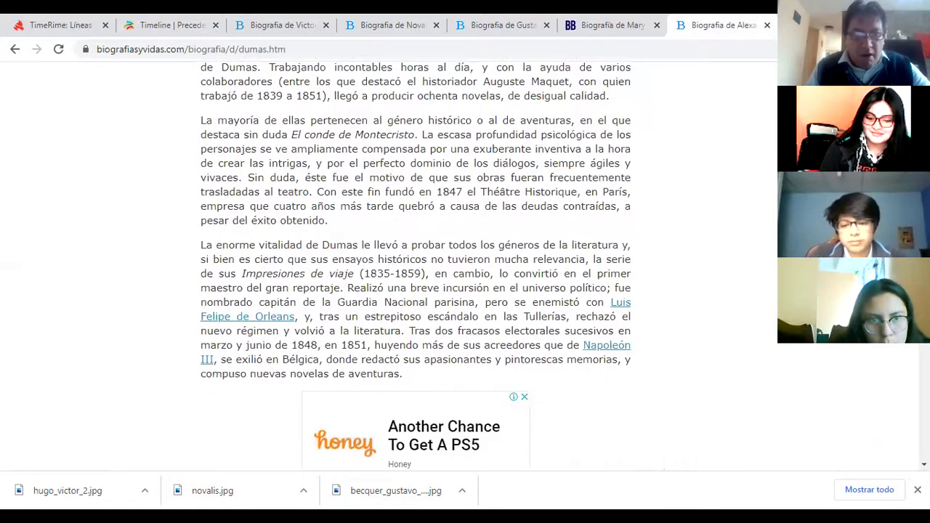
scroll(416, 267, "down", 1)
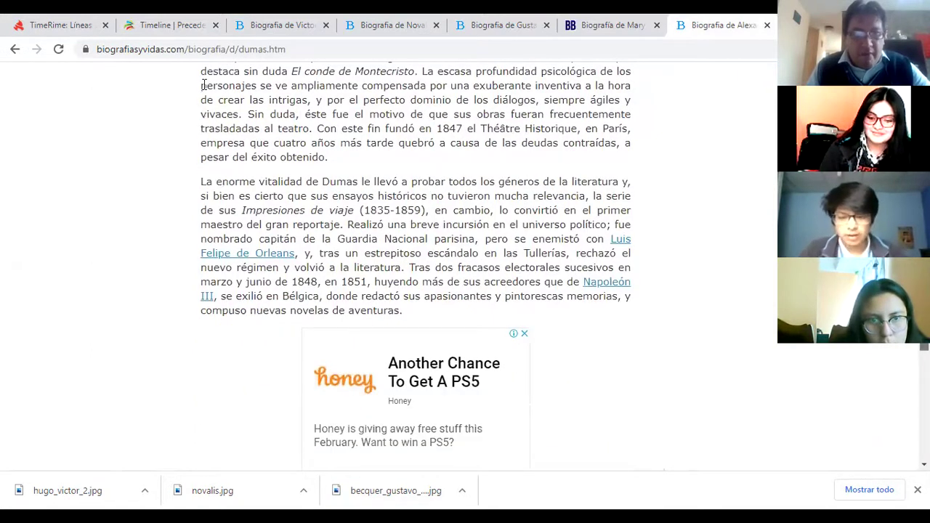
scroll(204, 85, "up", 1)
left_click_drag(202, 83, 391, 234)
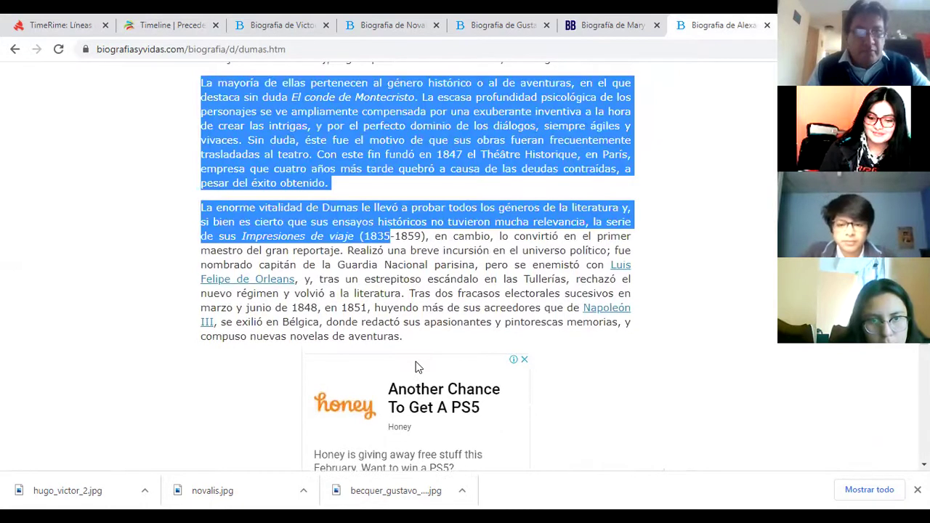
left_click_drag(418, 367, 415, 364)
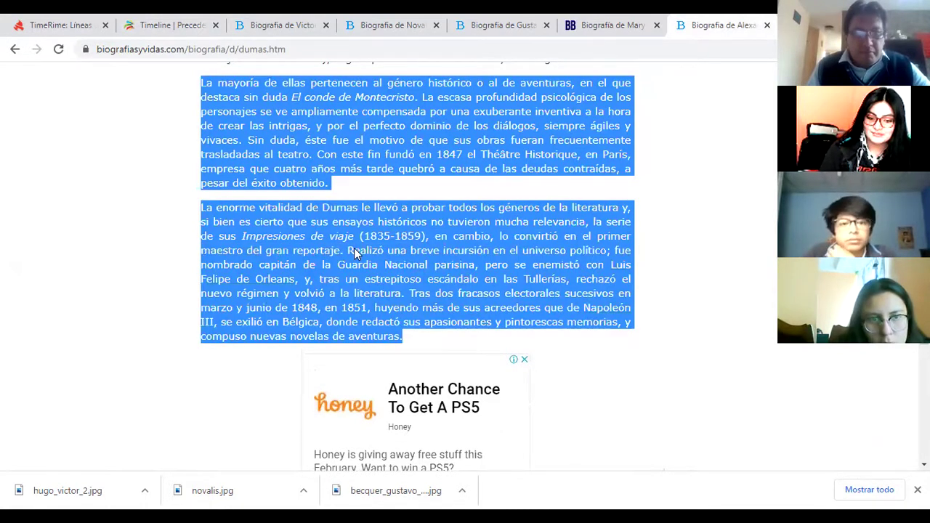
Paste the copied biography paragraphs into the new timeline event's notes.
key("ctrl+2")
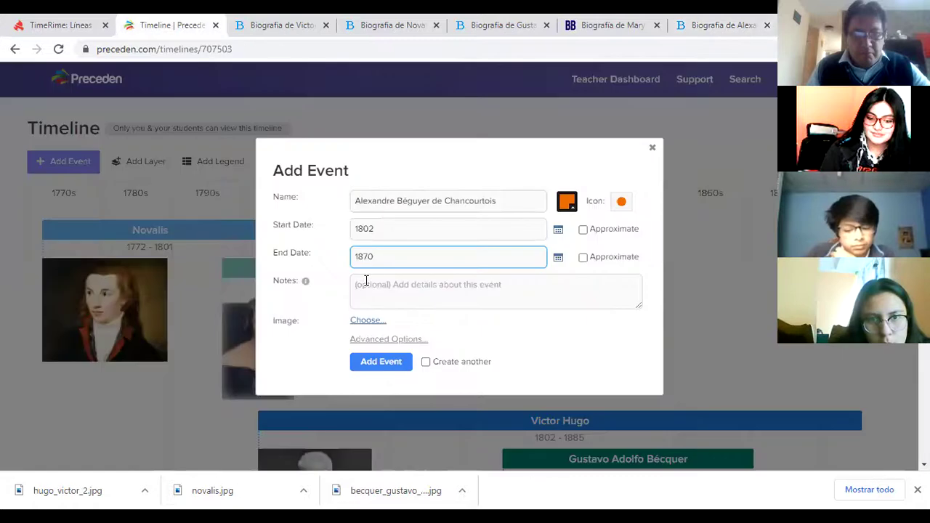
key("Tab")
key("ctrl+v")
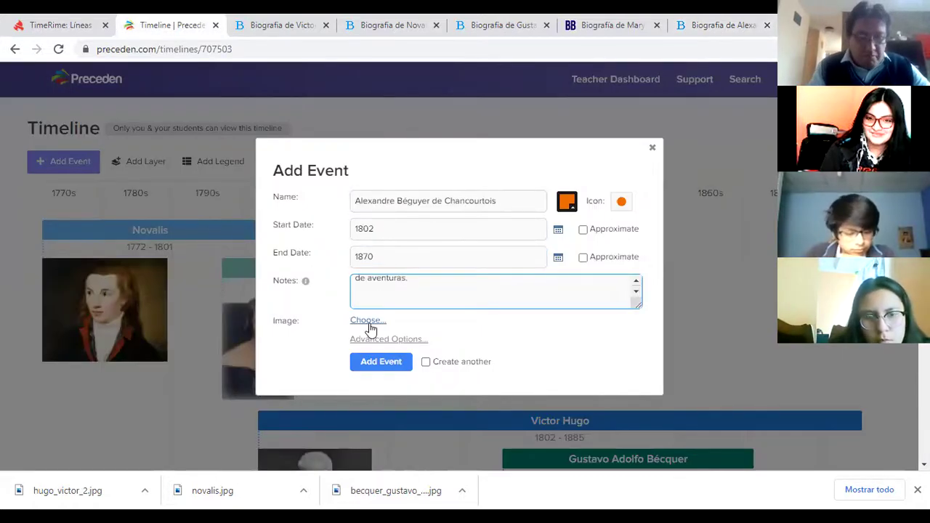
Upload the irving_washington portrait as the new event's image and add the event to the timeline.
left_click(367, 322)
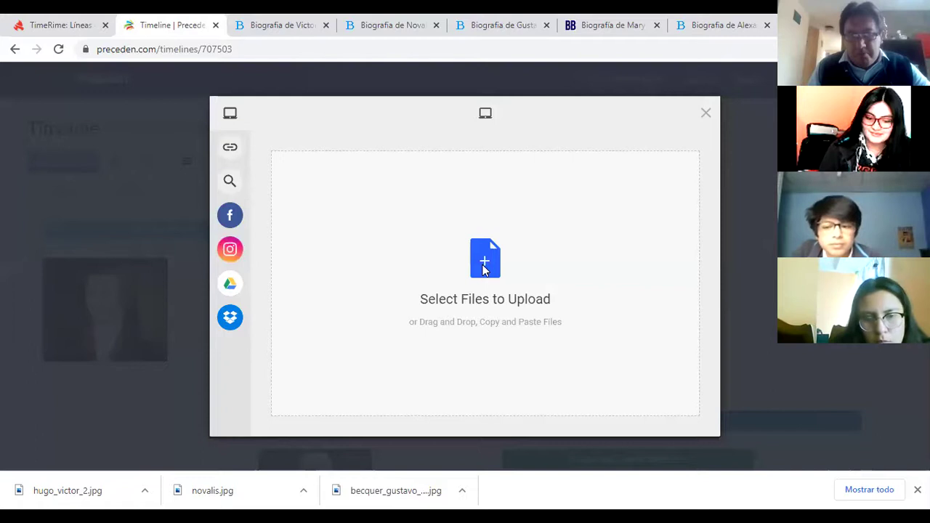
left_click(484, 270)
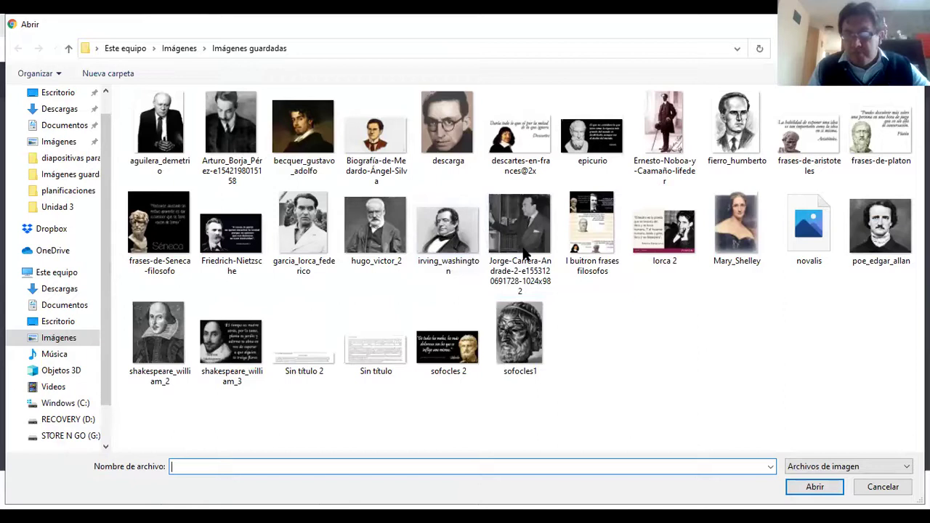
left_click(840, 102)
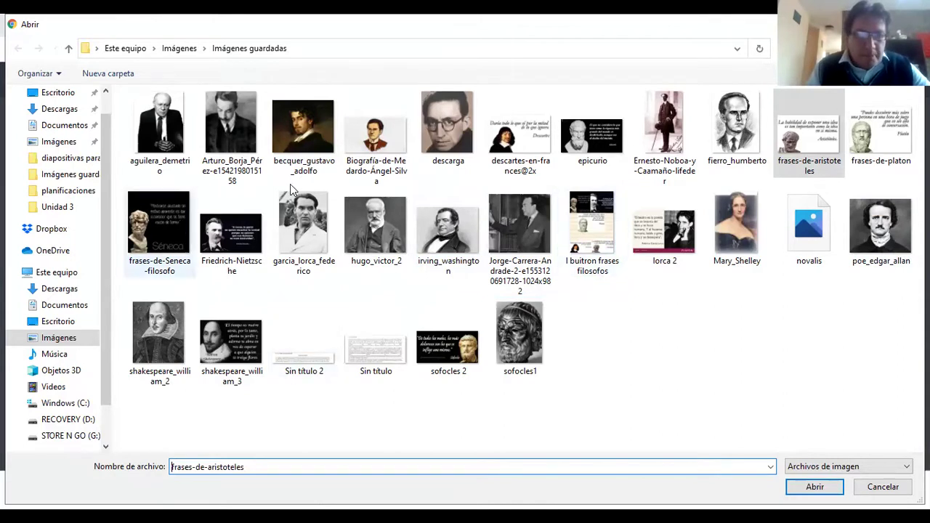
left_click(436, 273)
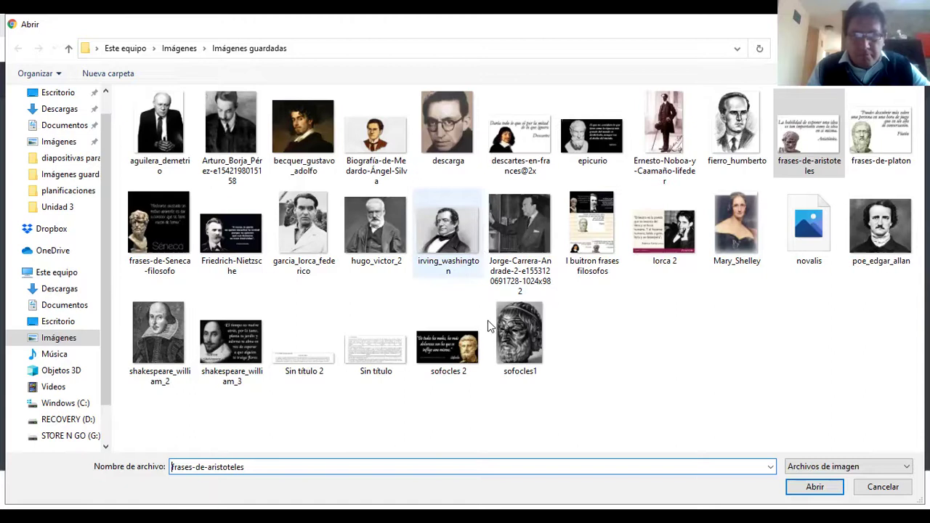
left_click(814, 489)
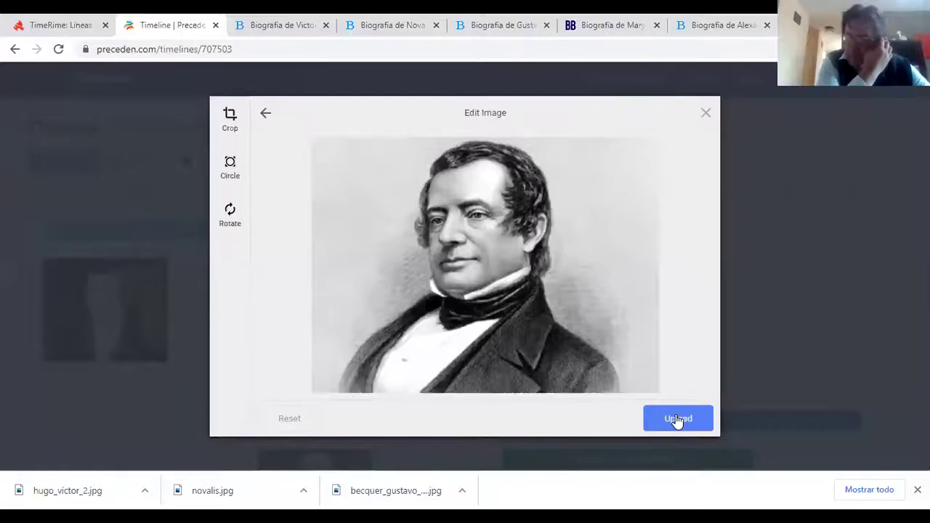
left_click(677, 420)
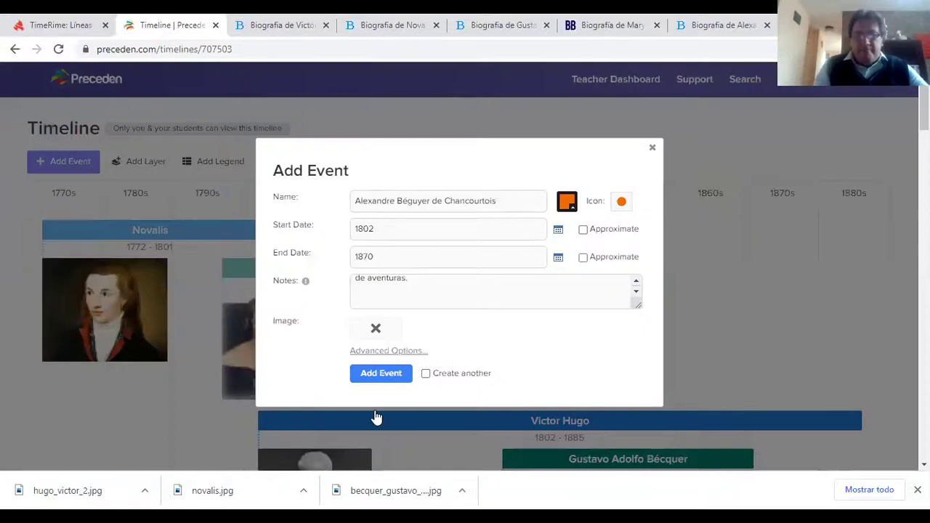
left_click(374, 409)
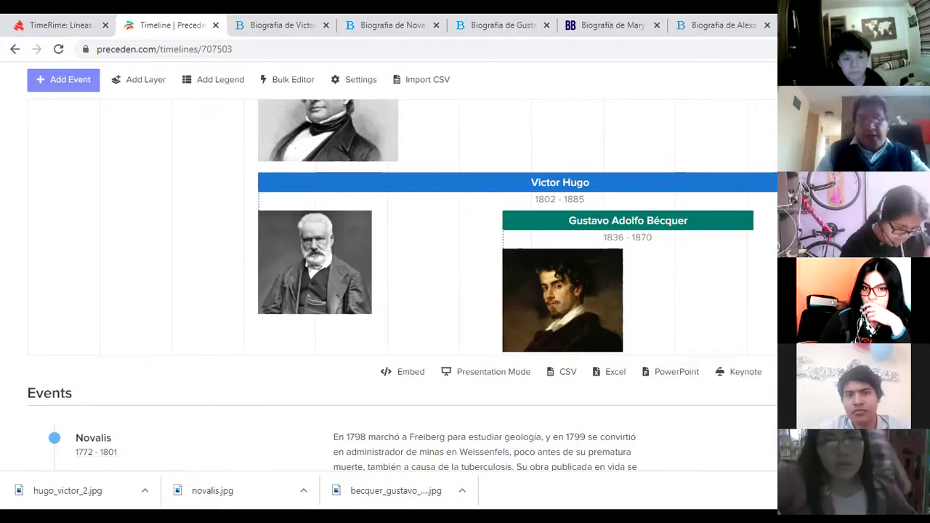
Review the authors' bars on the timeline and the event descriptions listed below it.
scroll(400, 283, "down", 10)
scroll(399, 284, "down", 10)
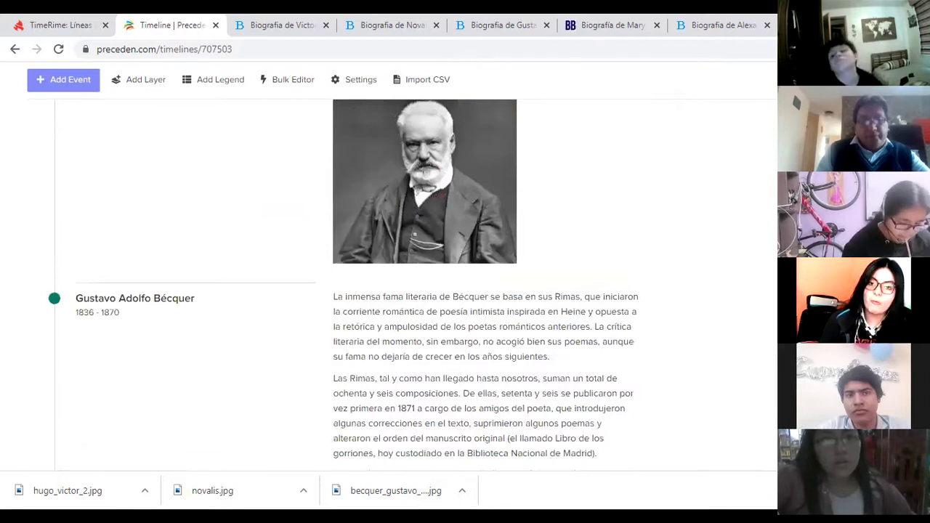
scroll(399, 283, "up", 10)
scroll(399, 284, "up", 3)
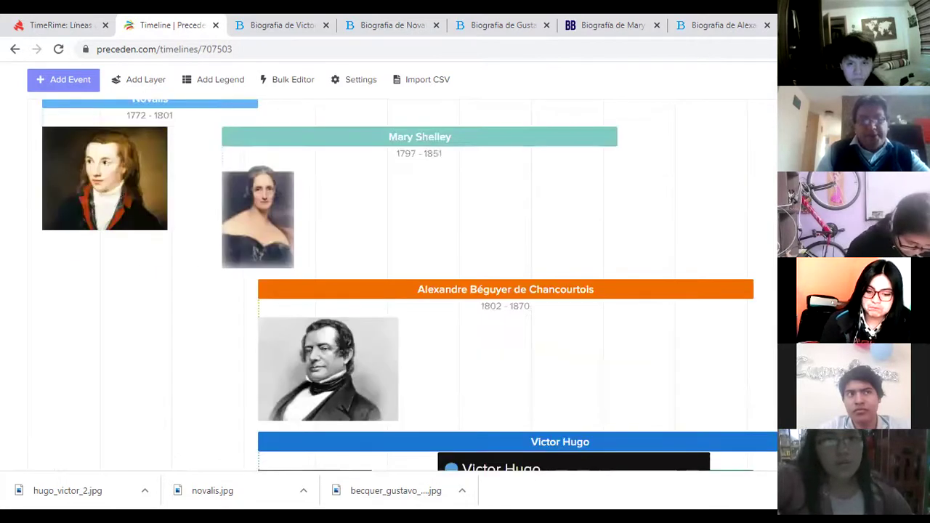
Open the image download options for the finished timeline and set the image width to 720px.
scroll(400, 283, "up", 1)
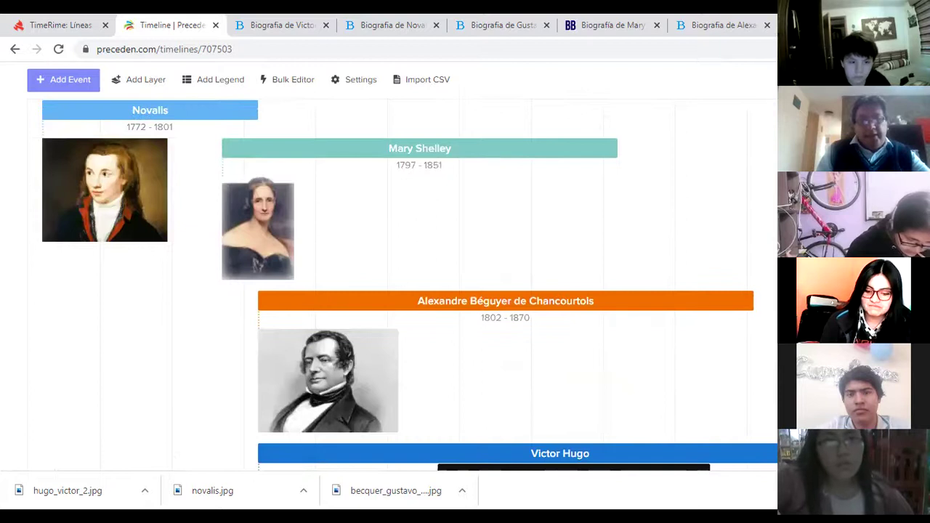
scroll(402, 290, "up", 2)
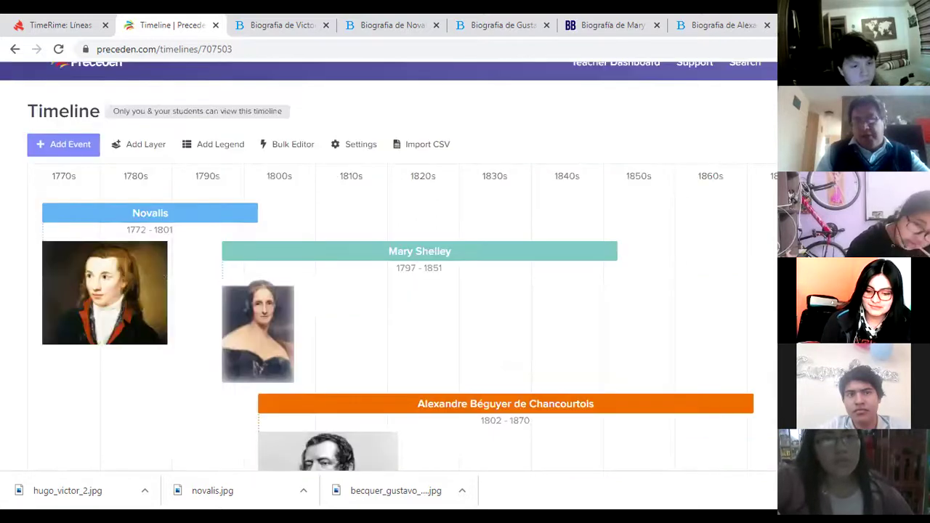
scroll(402, 291, "down", 5)
scroll(402, 291, "up", 4)
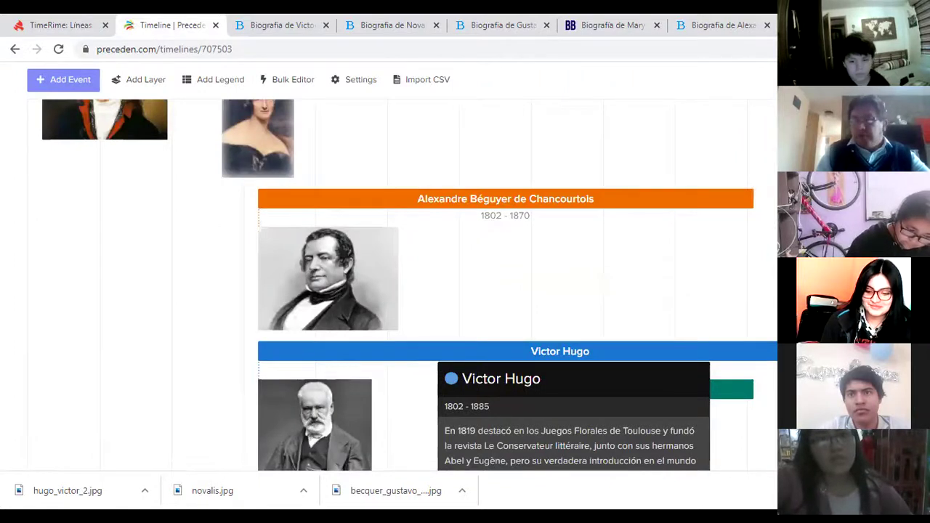
scroll(402, 291, "down", 3)
scroll(402, 291, "up", 1)
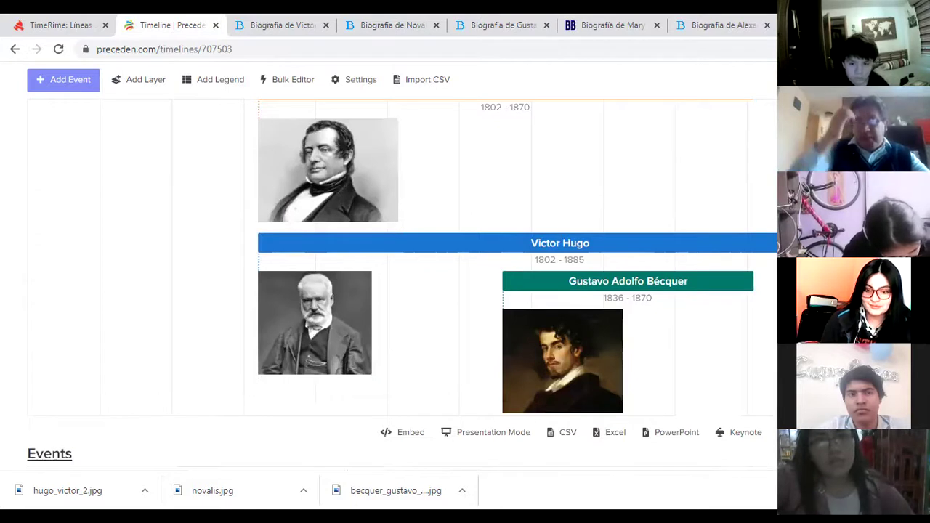
left_click(800, 432)
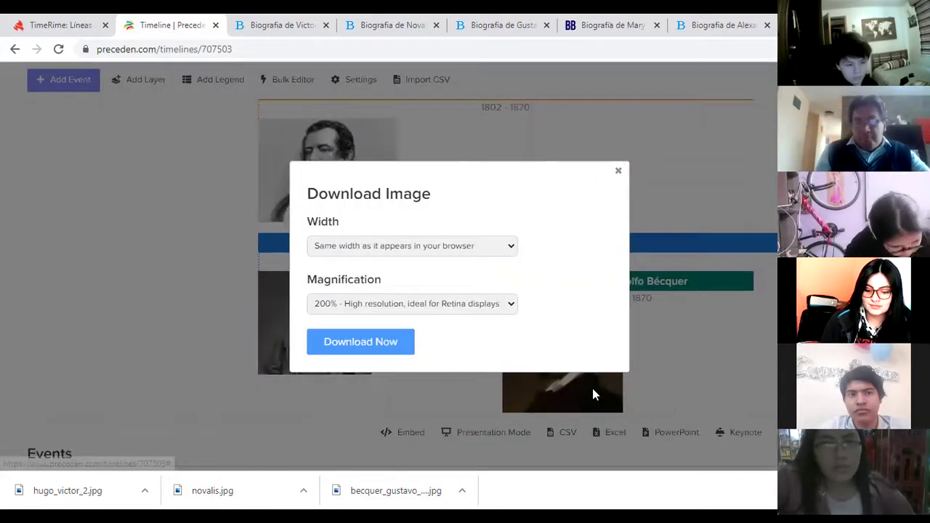
left_click(512, 248)
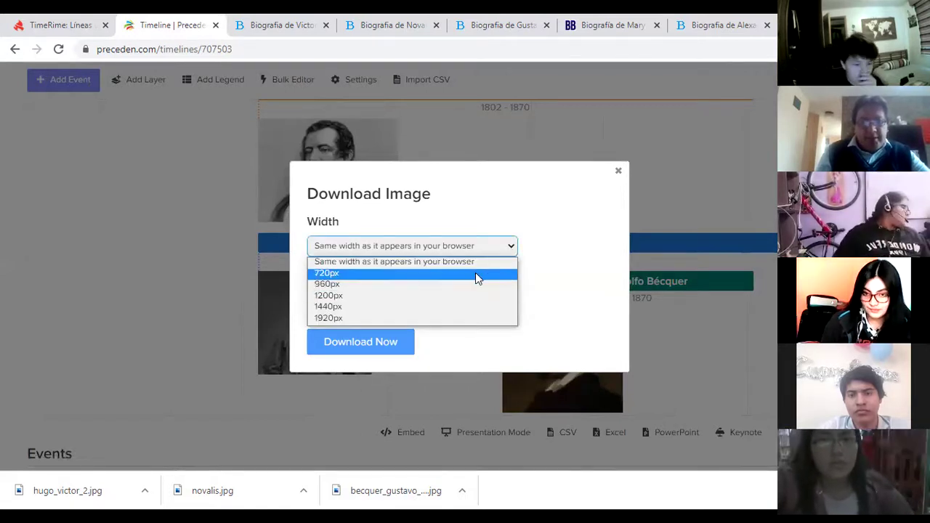
left_click(475, 273)
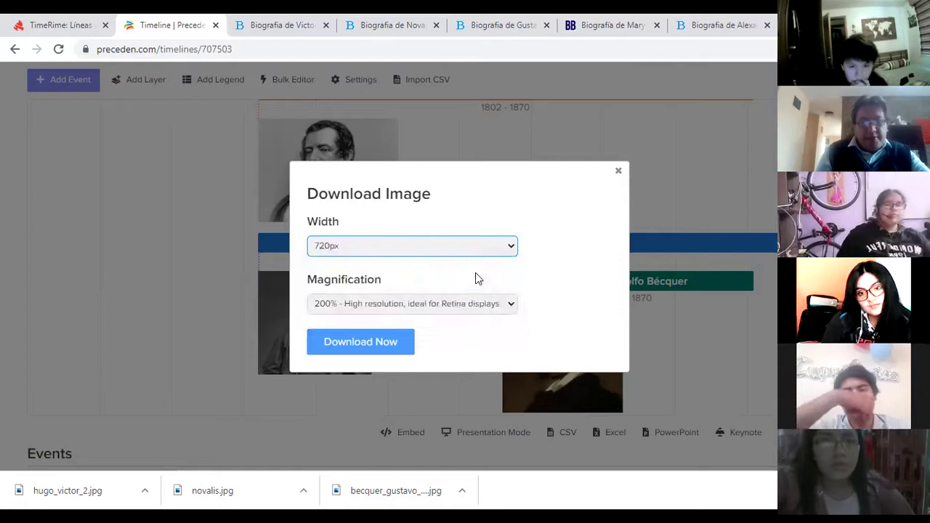
Set the magnification to 100% for a standard 1:1 image resolution and download the timeline image.
left_click(498, 305)
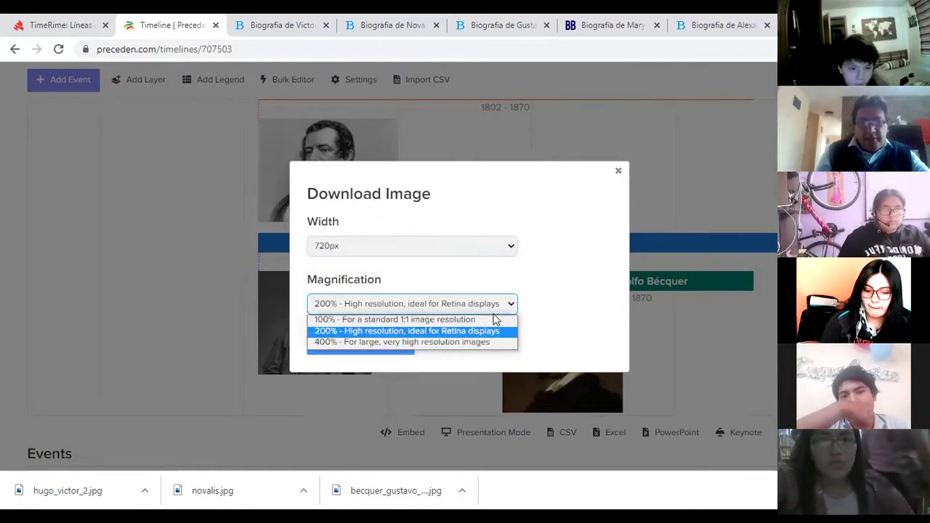
left_click(426, 349)
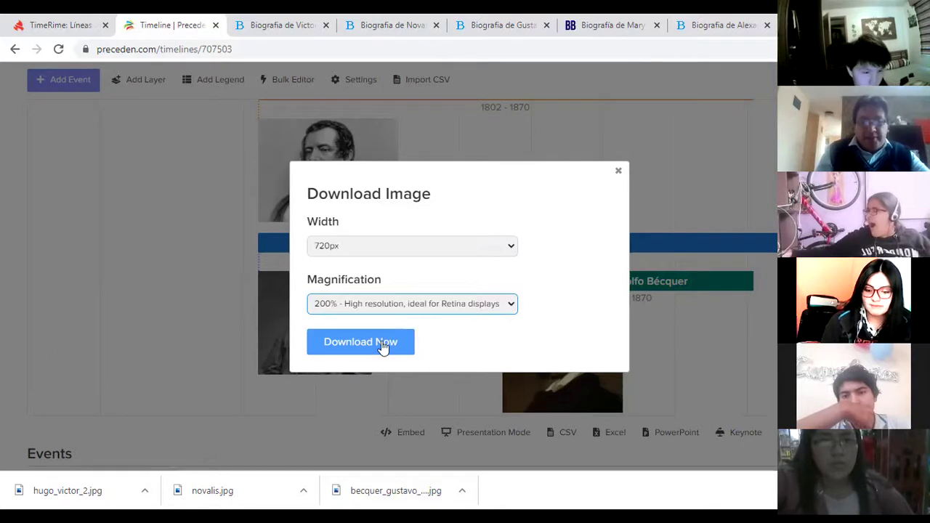
key("space")
key("Up")
key("Return")
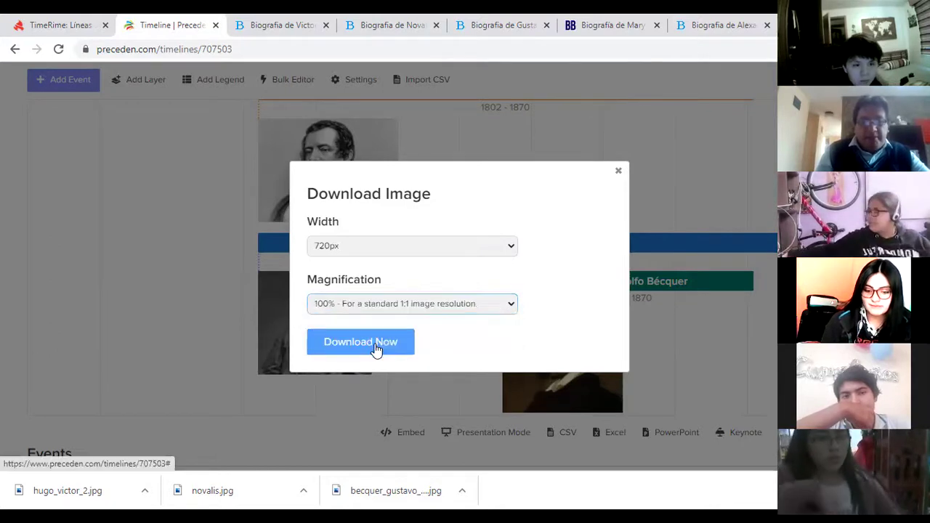
left_click(377, 351)
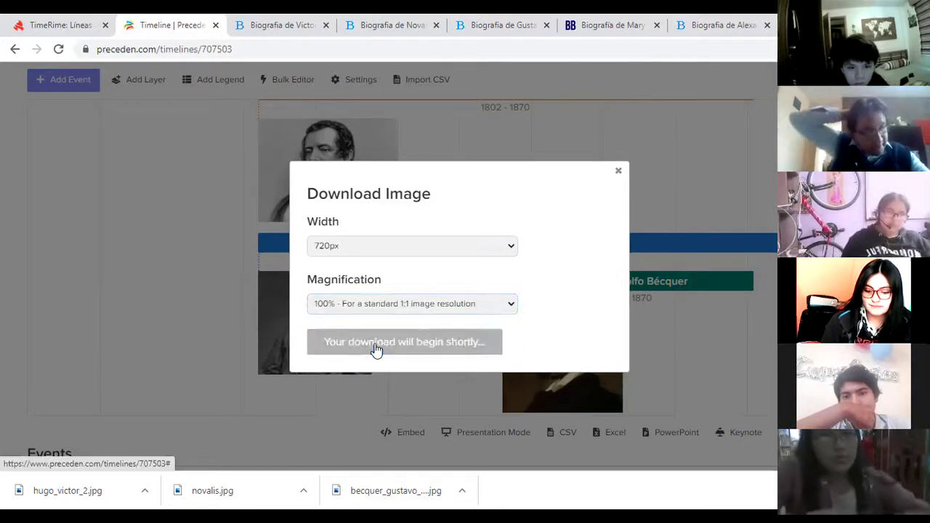